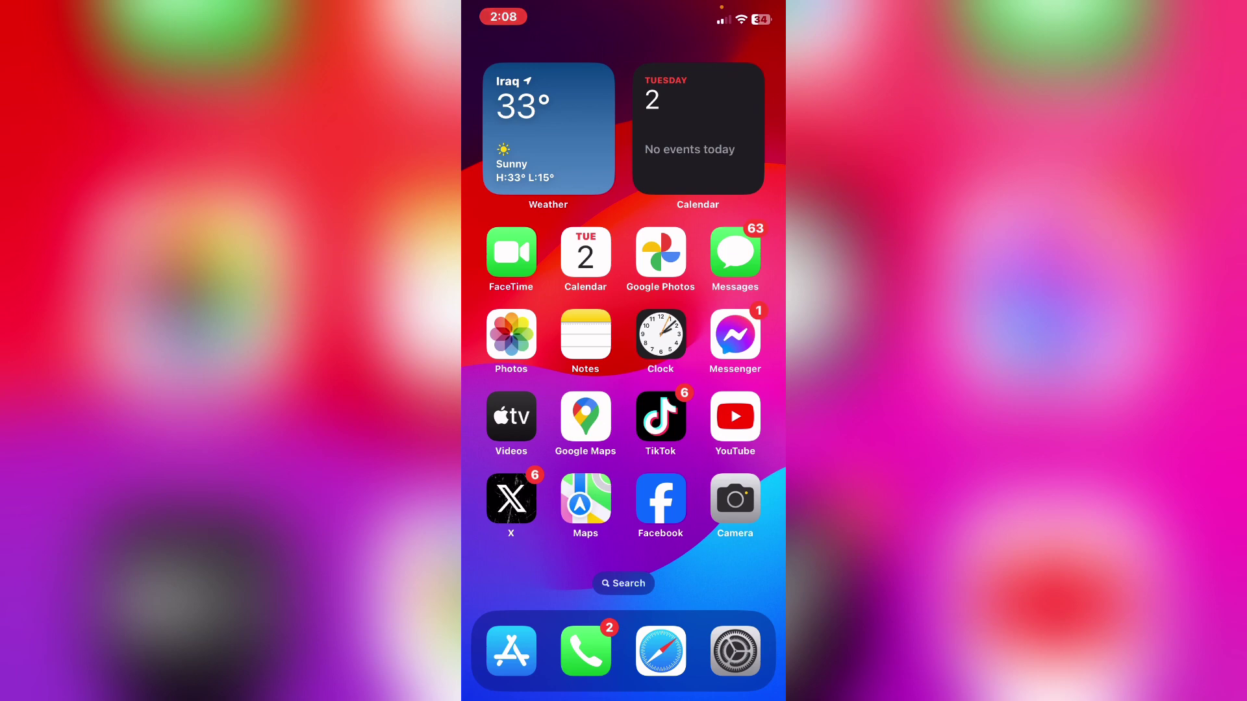
click(734, 335)
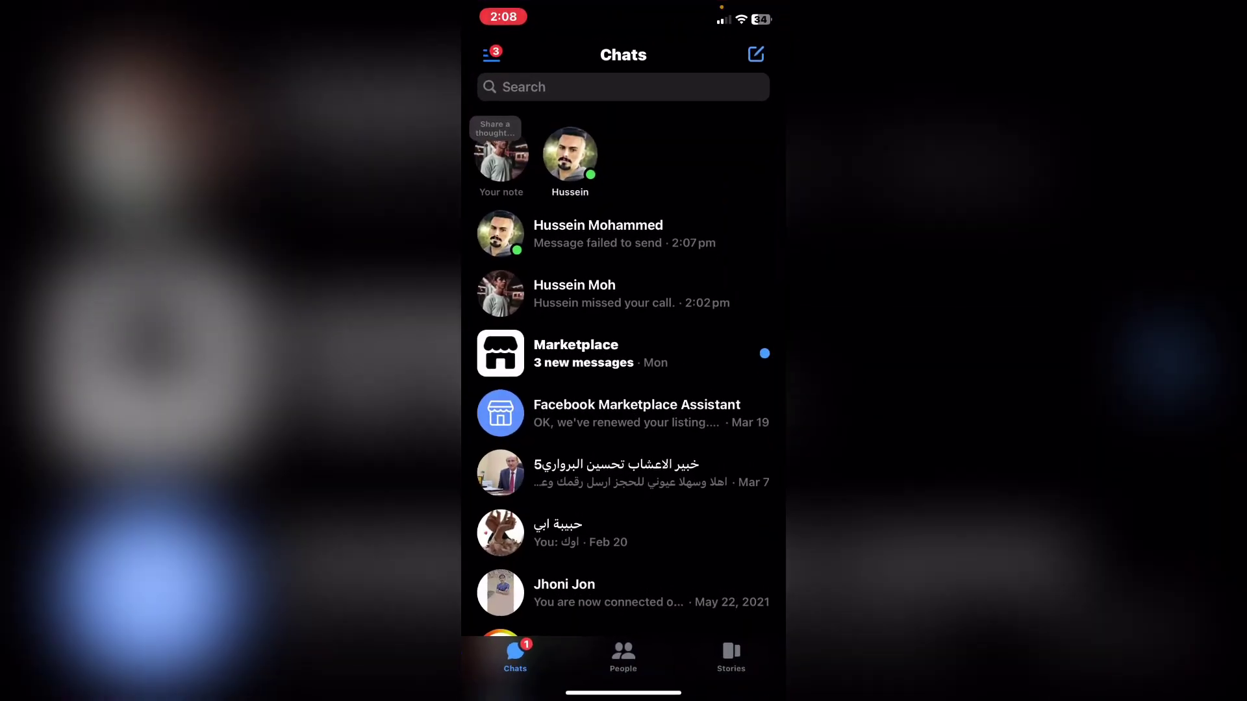
click(623, 234)
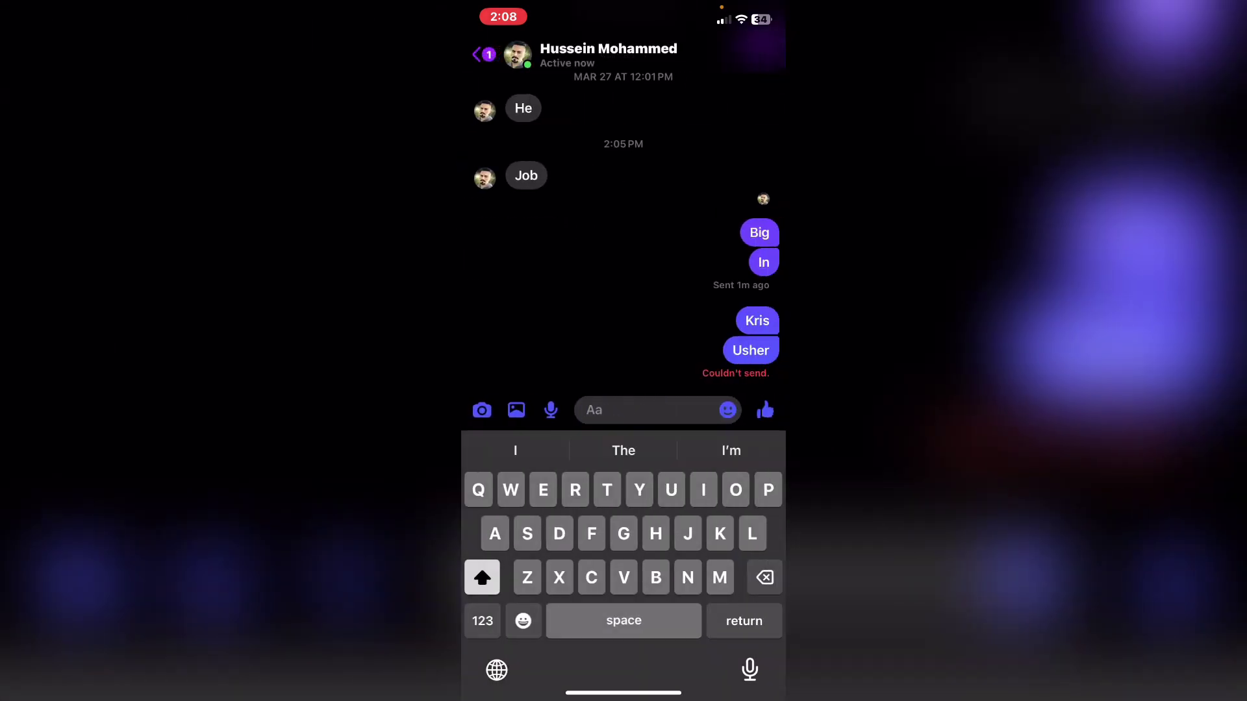
text(Judd)
key(Return)
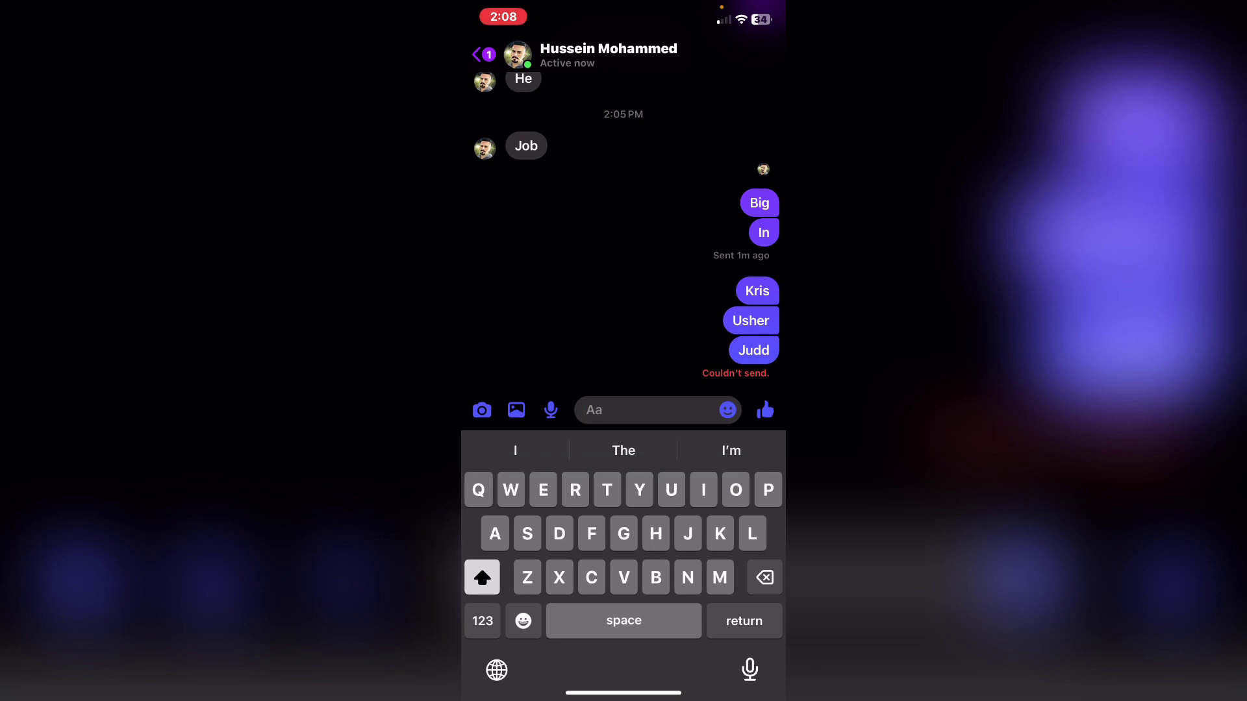
Leave Messenger for the home screen and go into the phone's Settings.
click(476, 53)
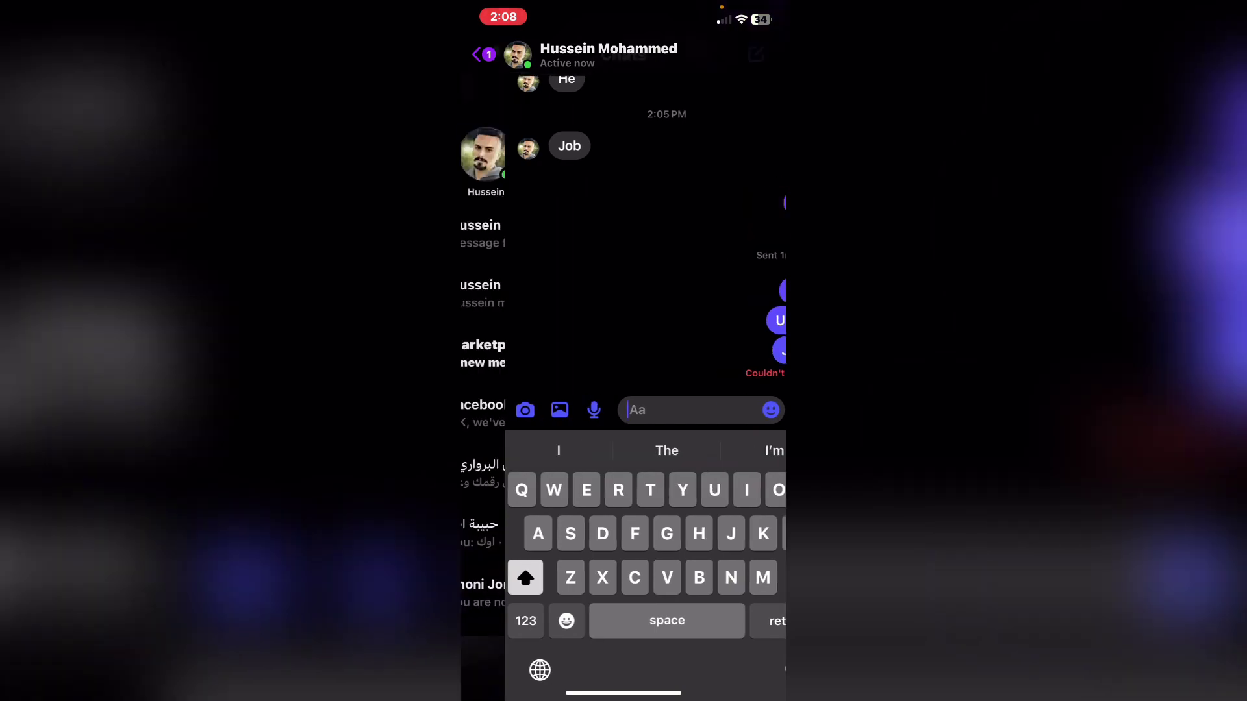
drag(624, 694, 624, 438)
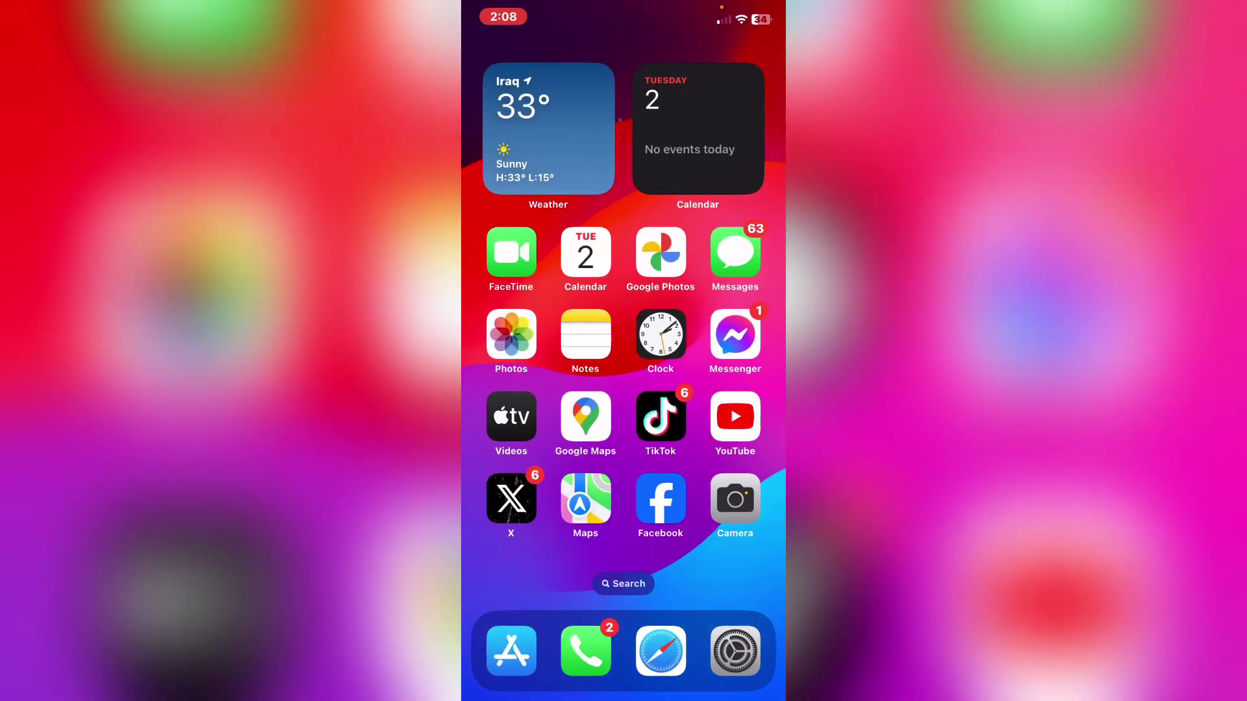
click(733, 648)
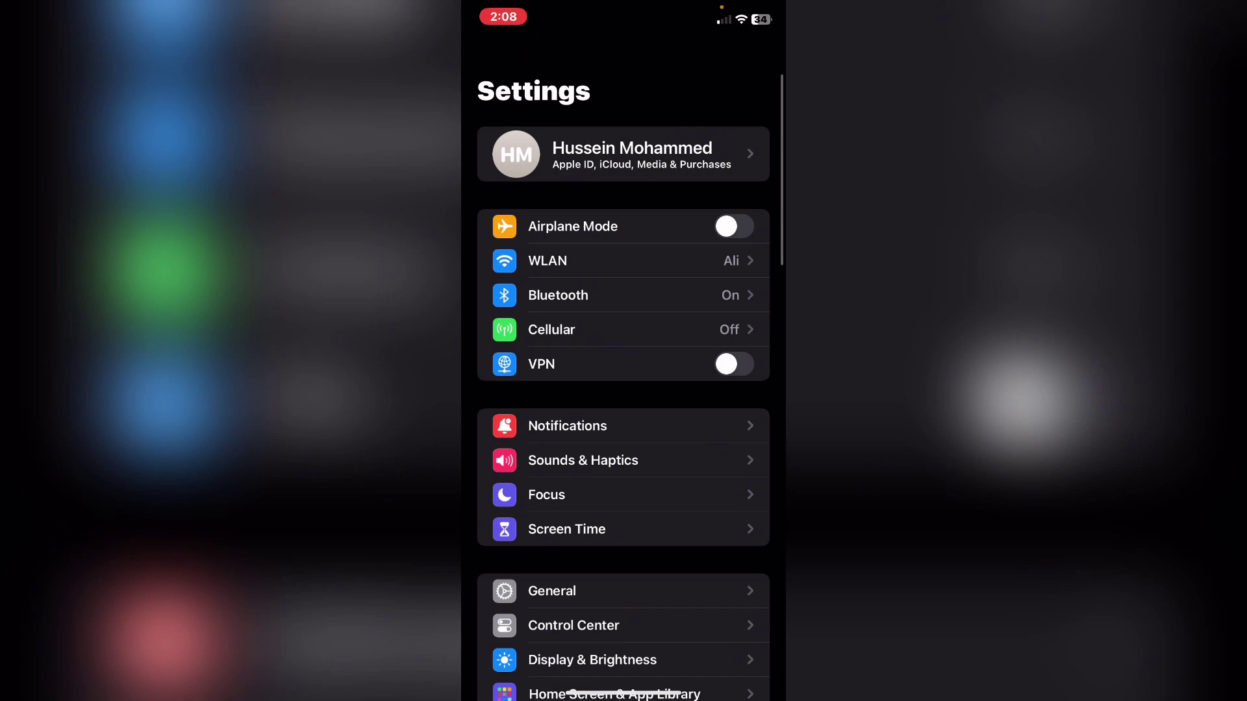
scroll(624, 438, down, 2)
Check General > Software Update, confirming iOS 17.4.1 is up to date.
click(552, 399)
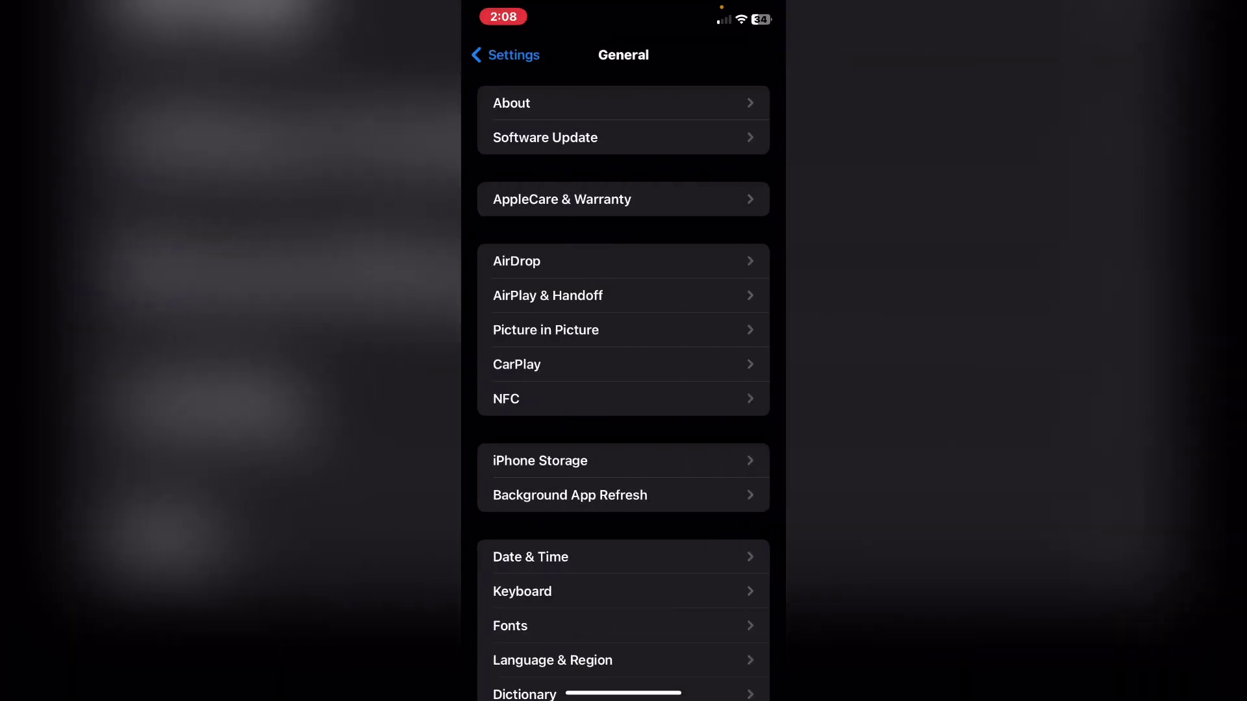
click(544, 138)
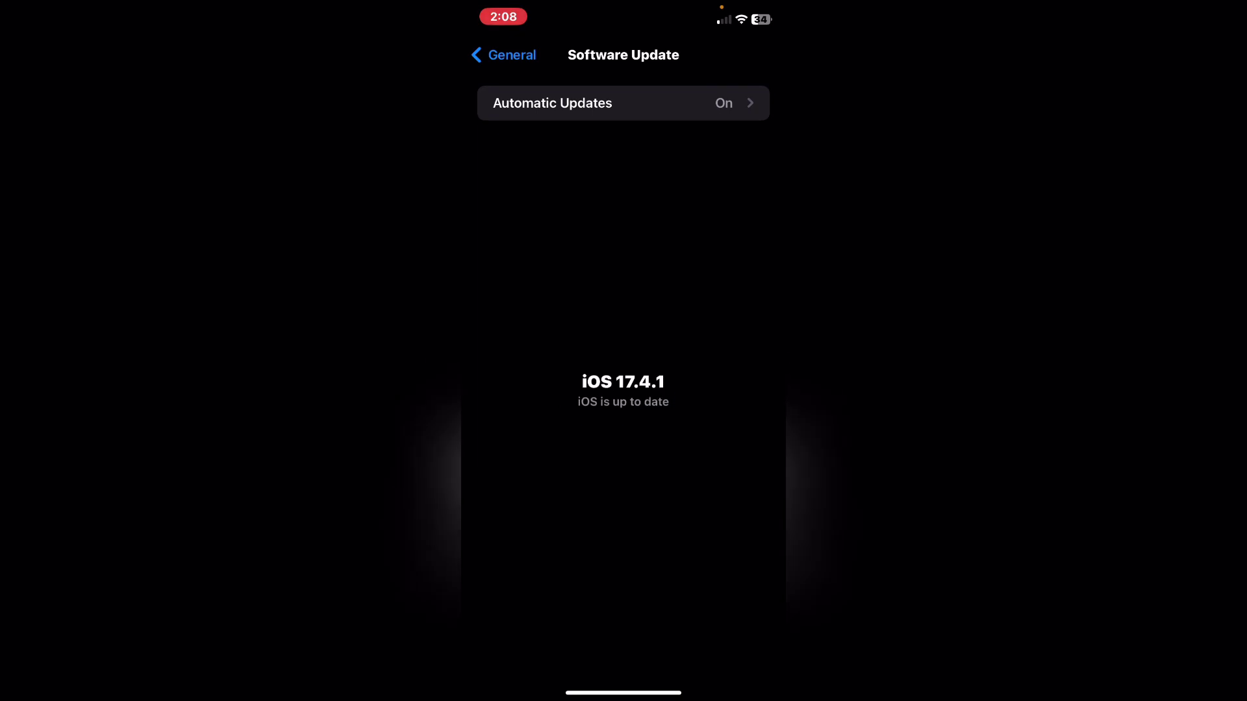
click(504, 55)
Leave Settings and search the App Store for "messenger".
drag(624, 694, 624, 391)
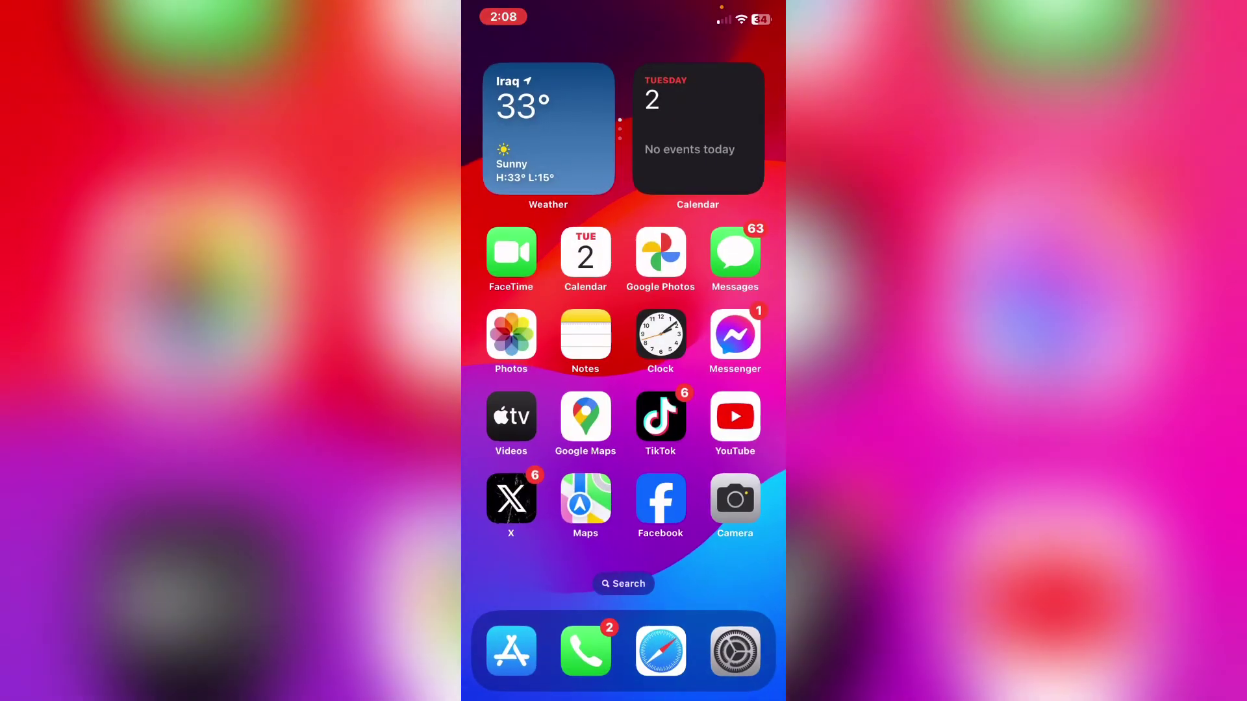
click(512, 650)
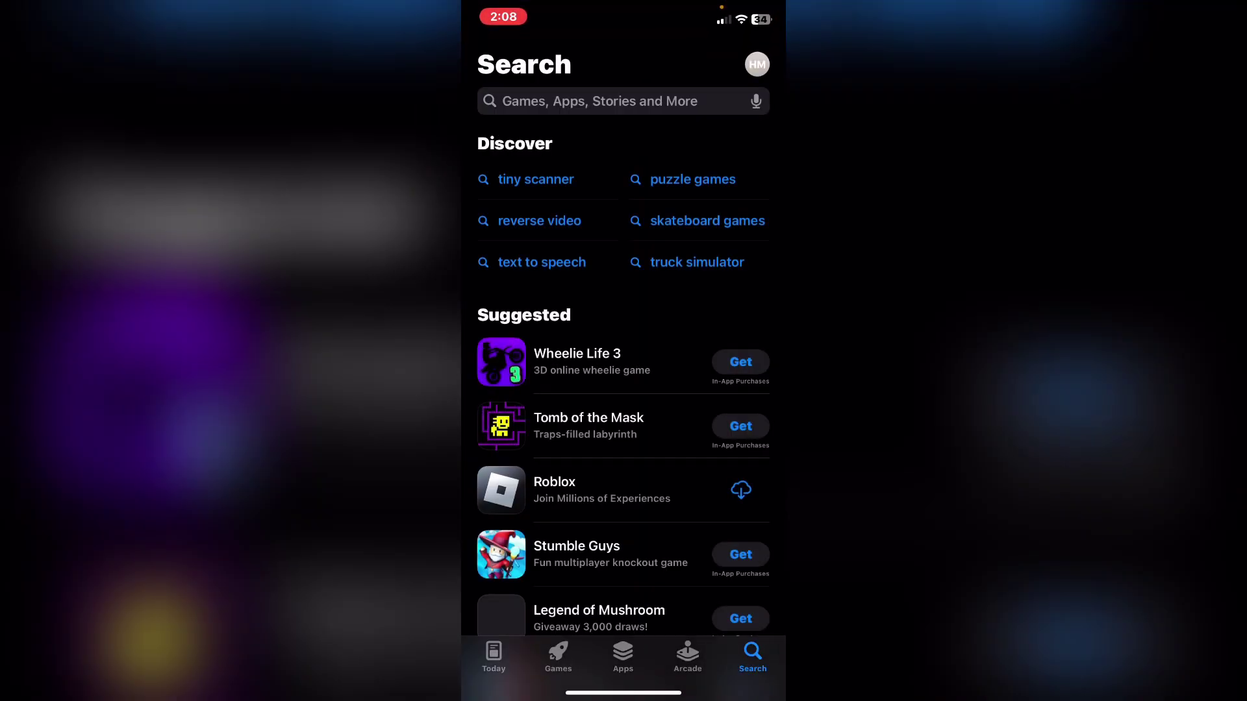
click(599, 100)
text(m)
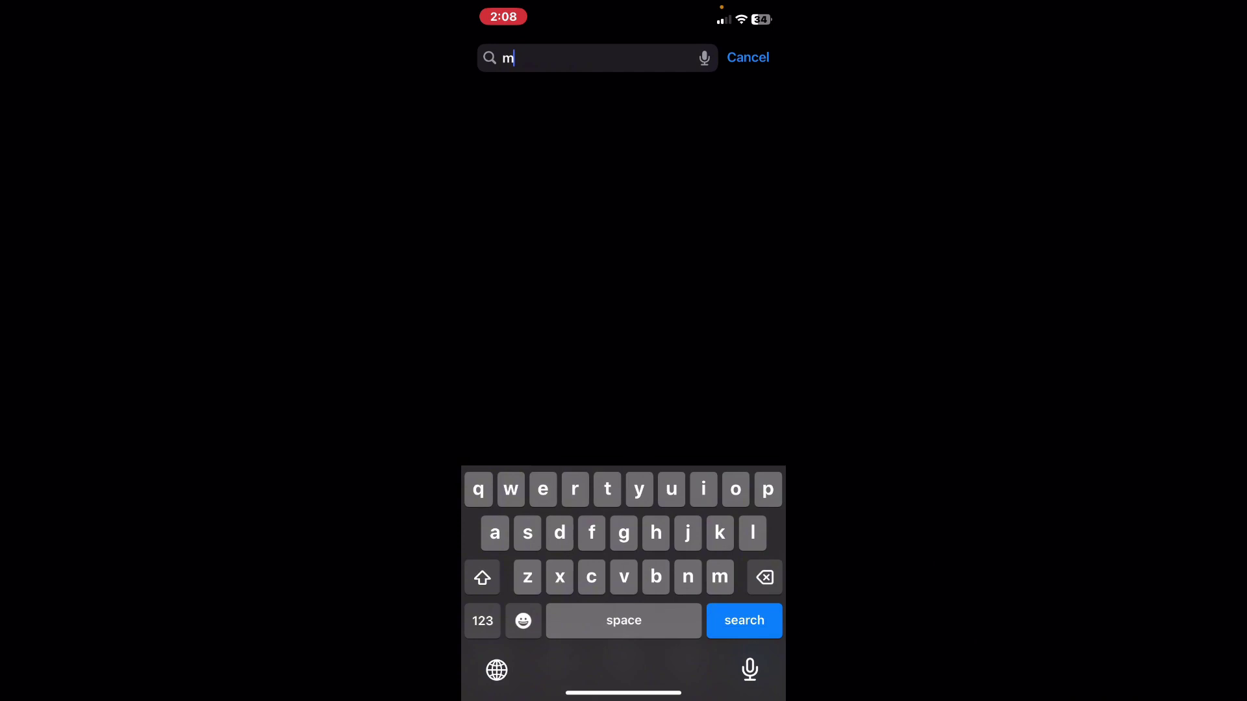
text(as)
key(BackSpace)
text(ss)
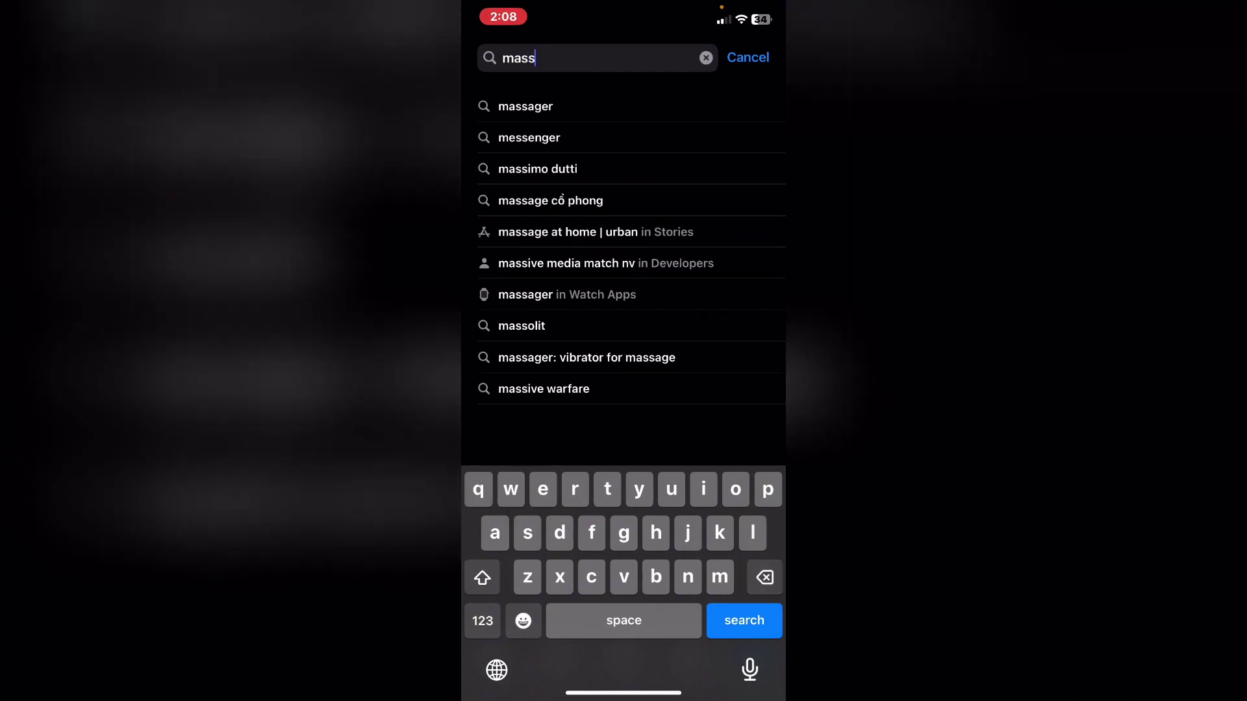
text(en)
click(526, 106)
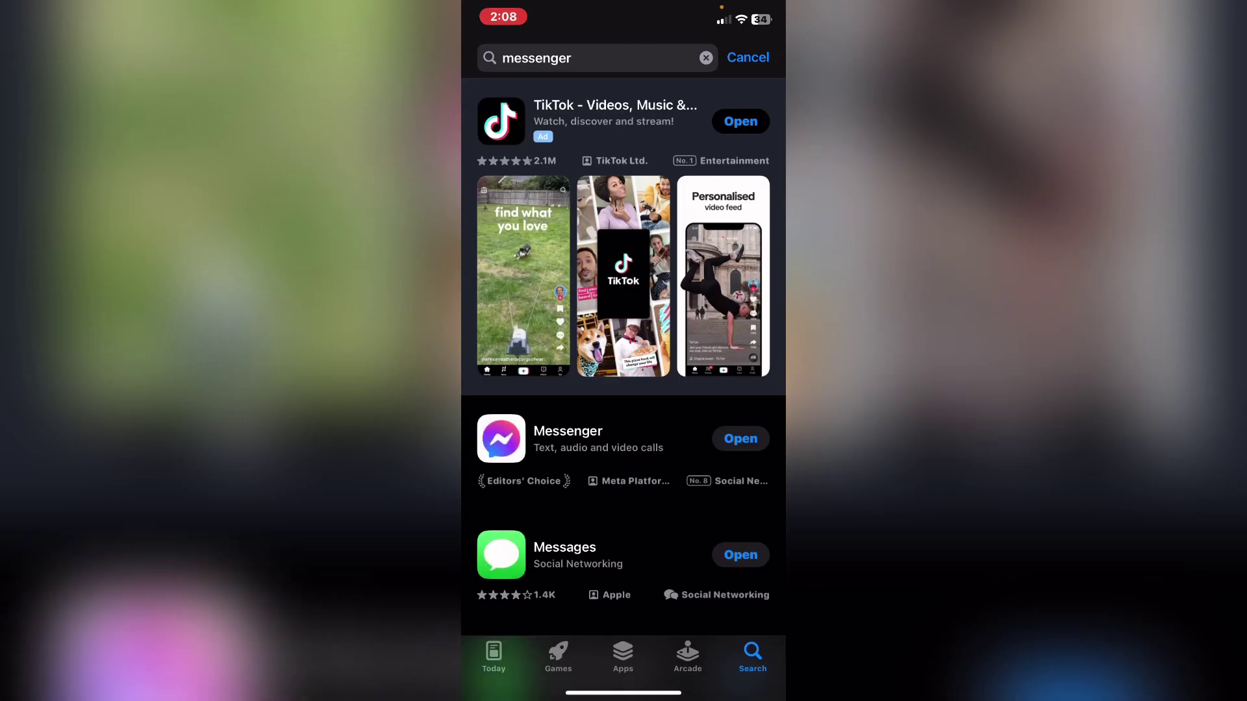
View the Messenger listing showing only Open, no update pending, then return home.
click(568, 438)
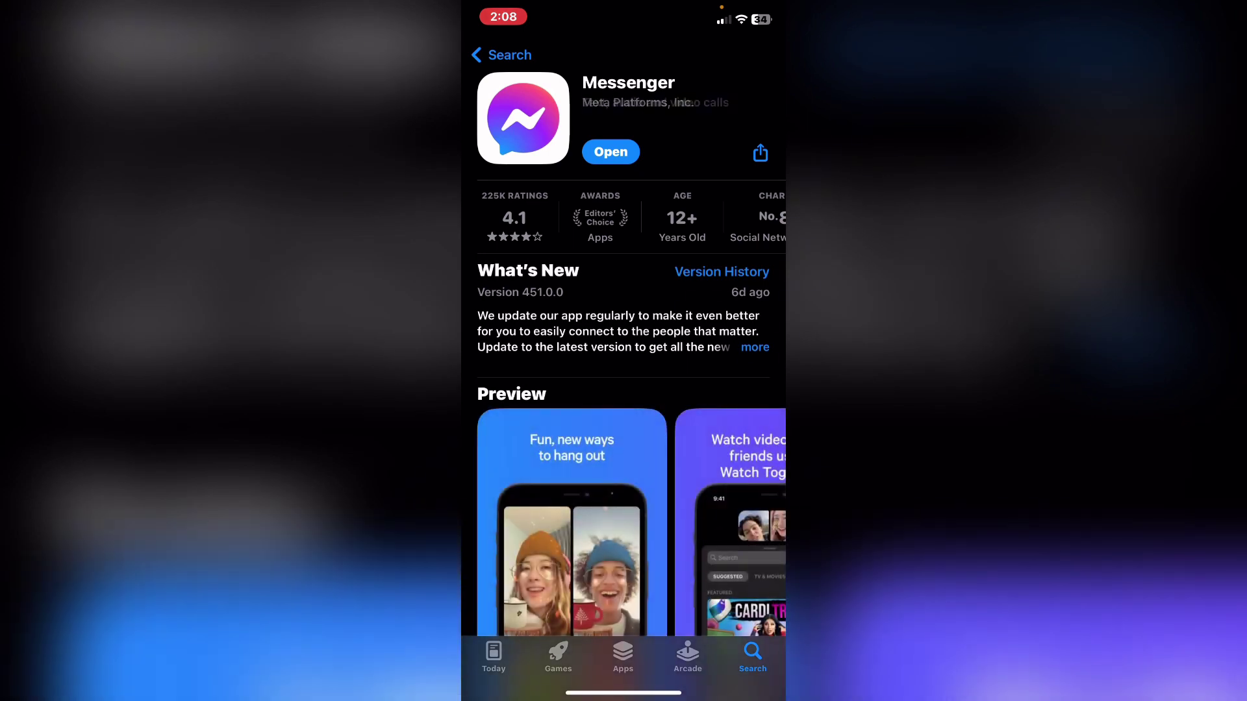
drag(624, 693, 624, 390)
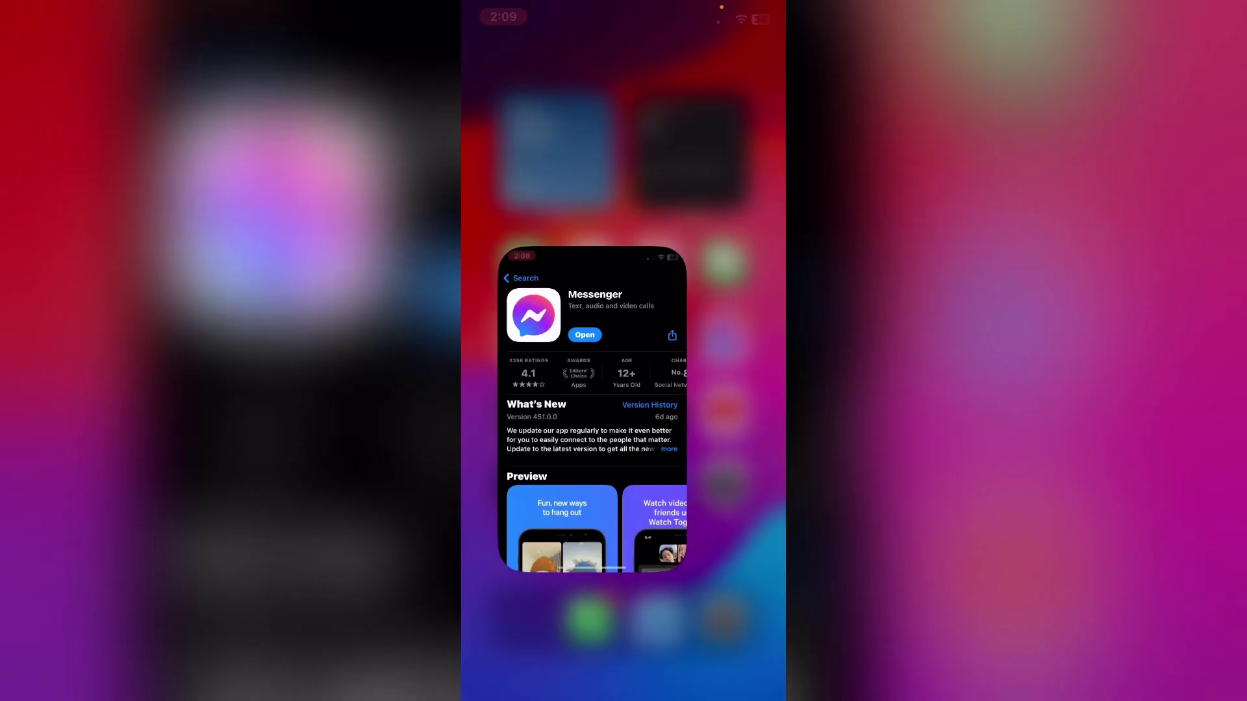
click(735, 335)
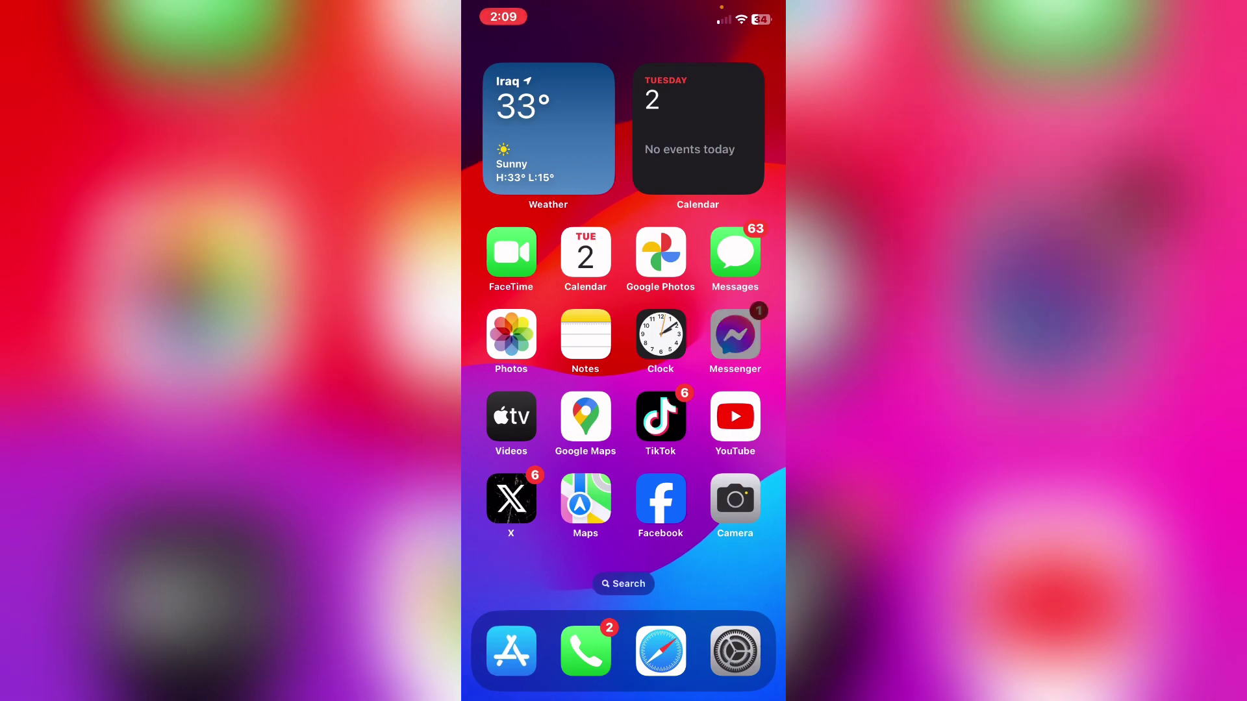
click(624, 235)
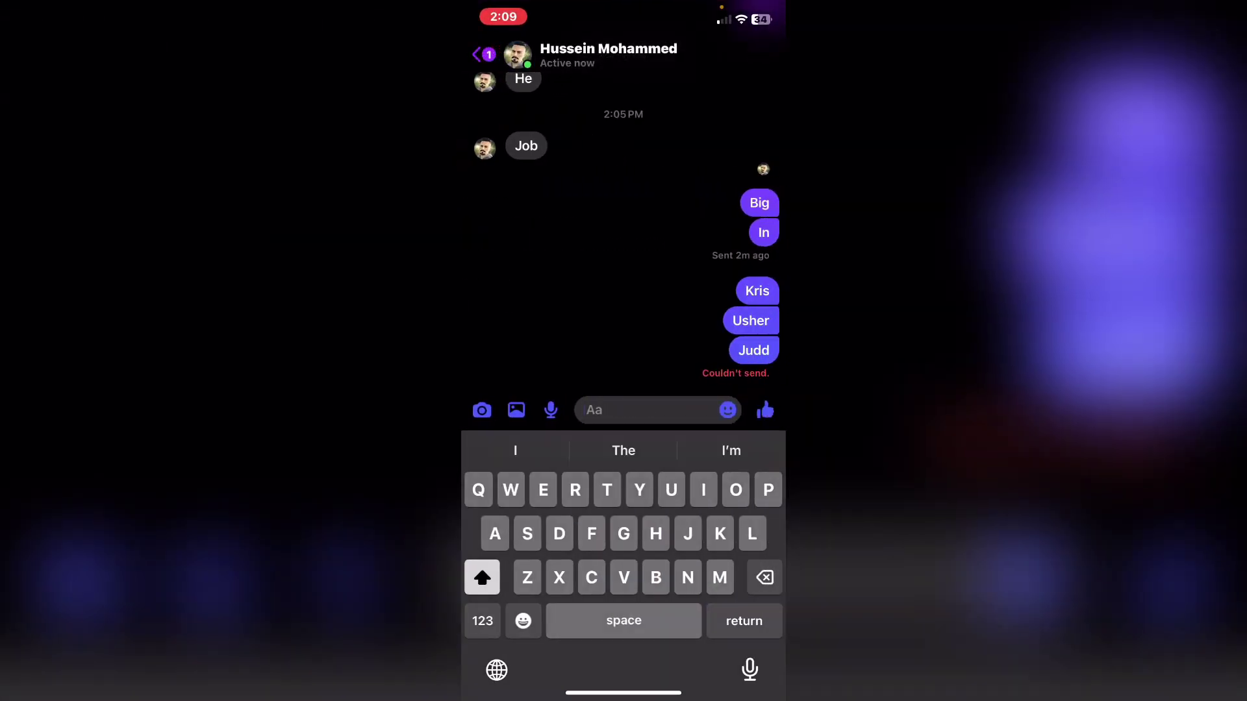
text(Djid)
click(765, 410)
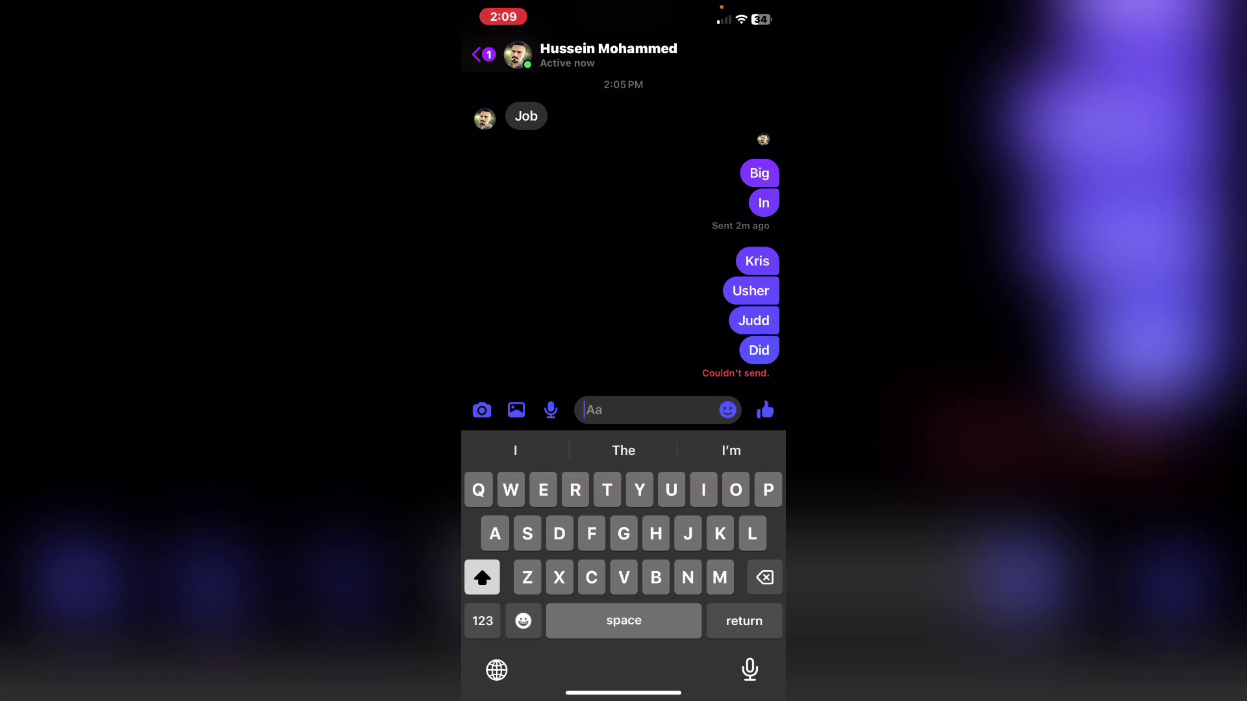
click(478, 53)
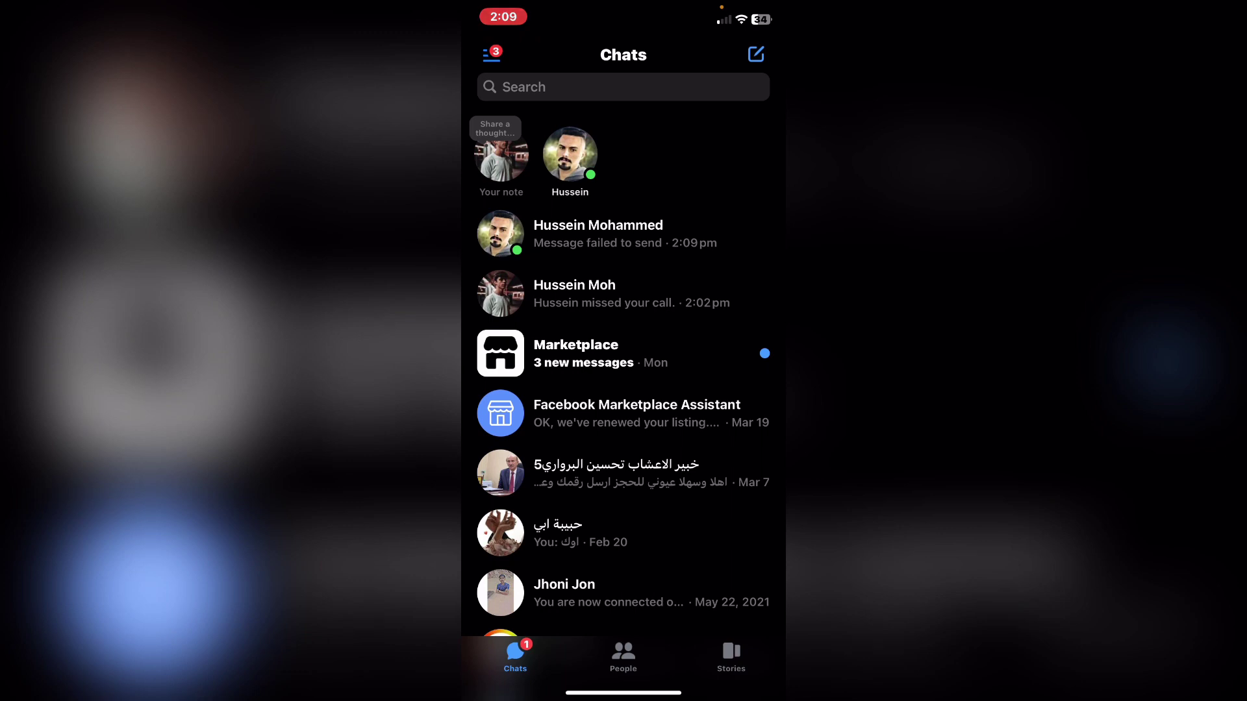
Switch to the second signed-in Hussein Mohammed account via the side menu and confirm Continue.
click(491, 55)
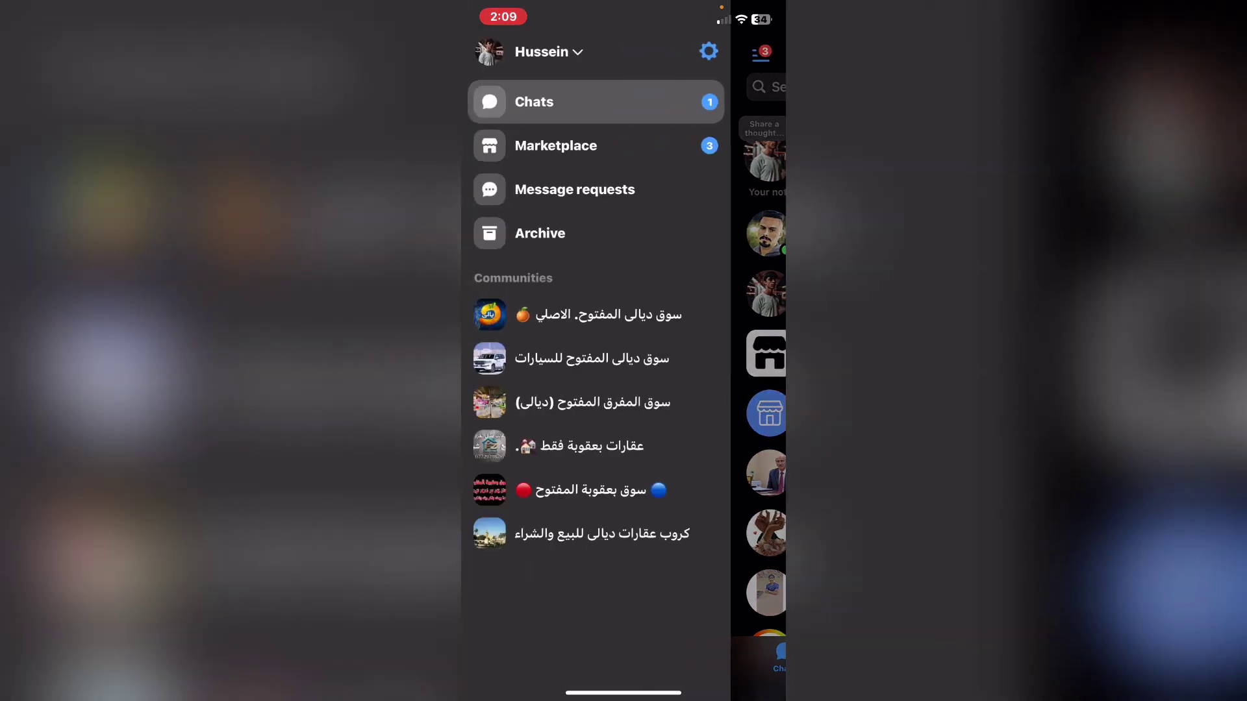
click(542, 51)
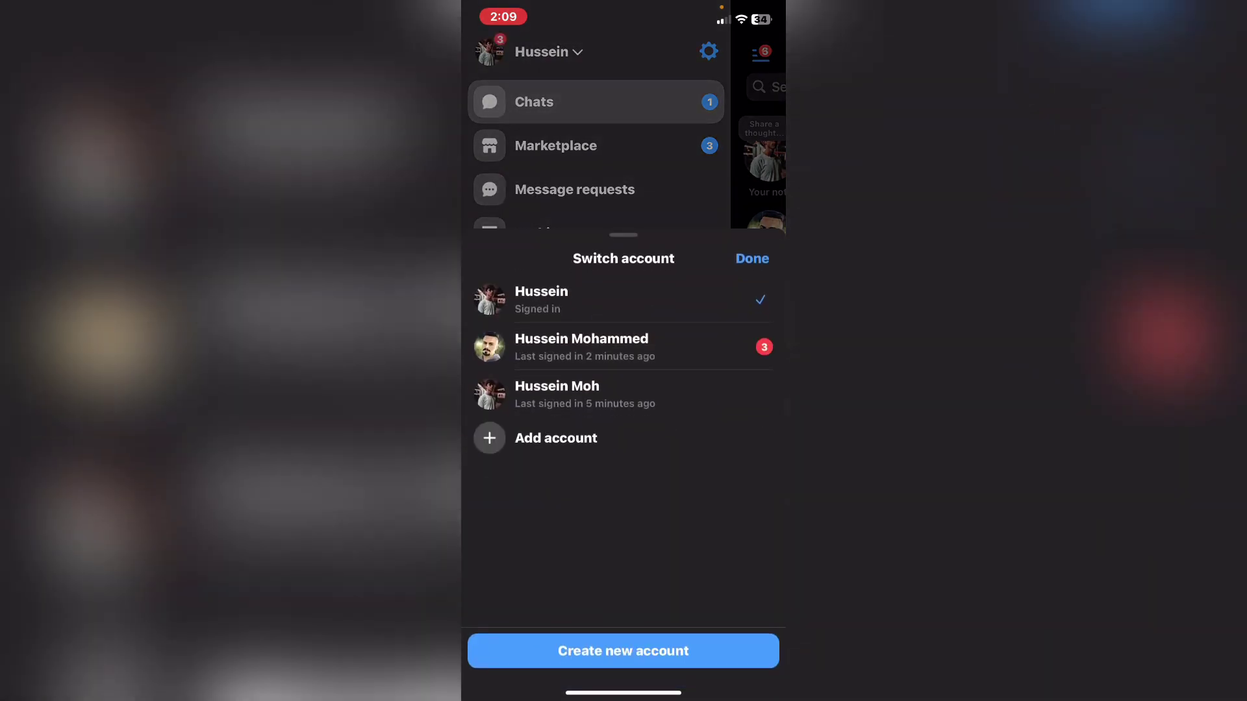
click(581, 347)
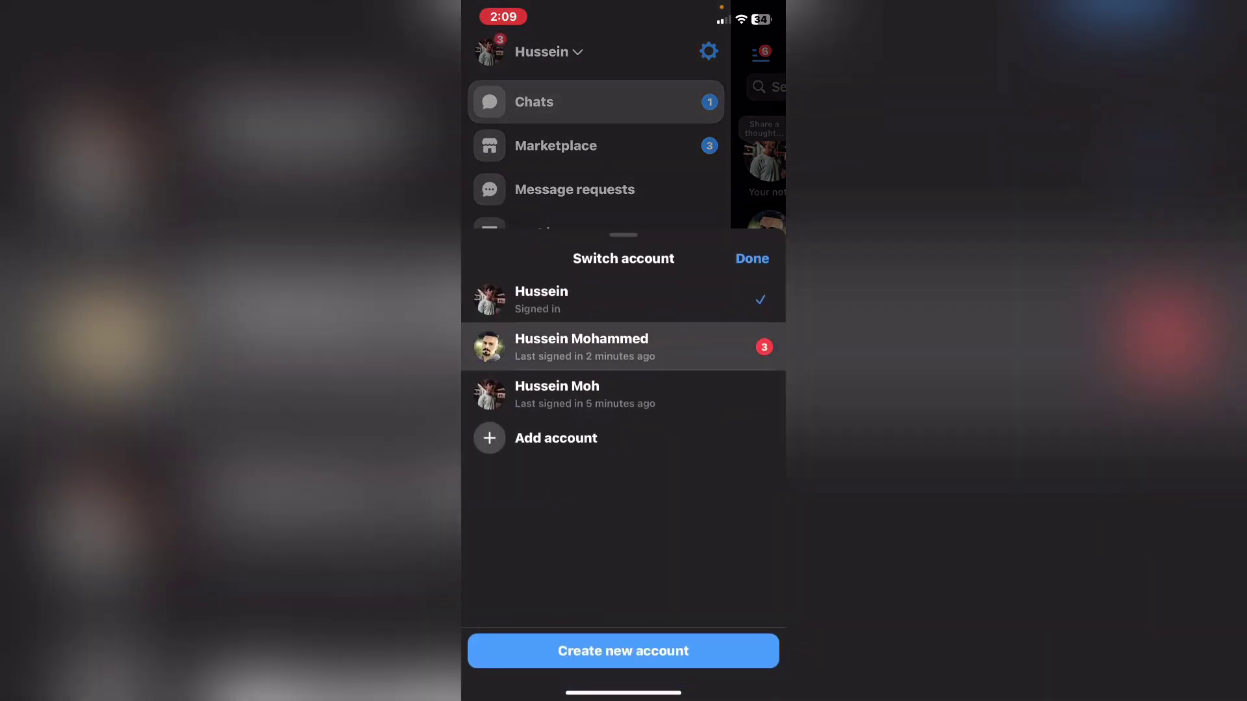
drag(581, 348, 581, 387)
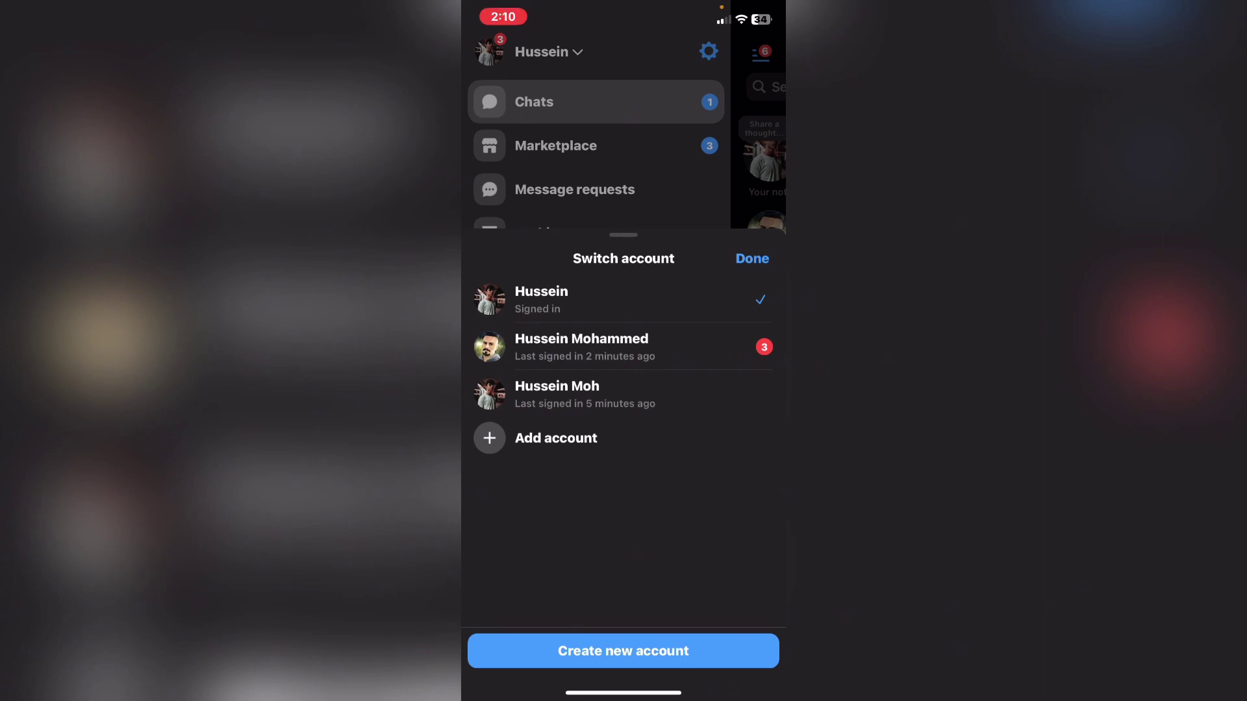
click(581, 347)
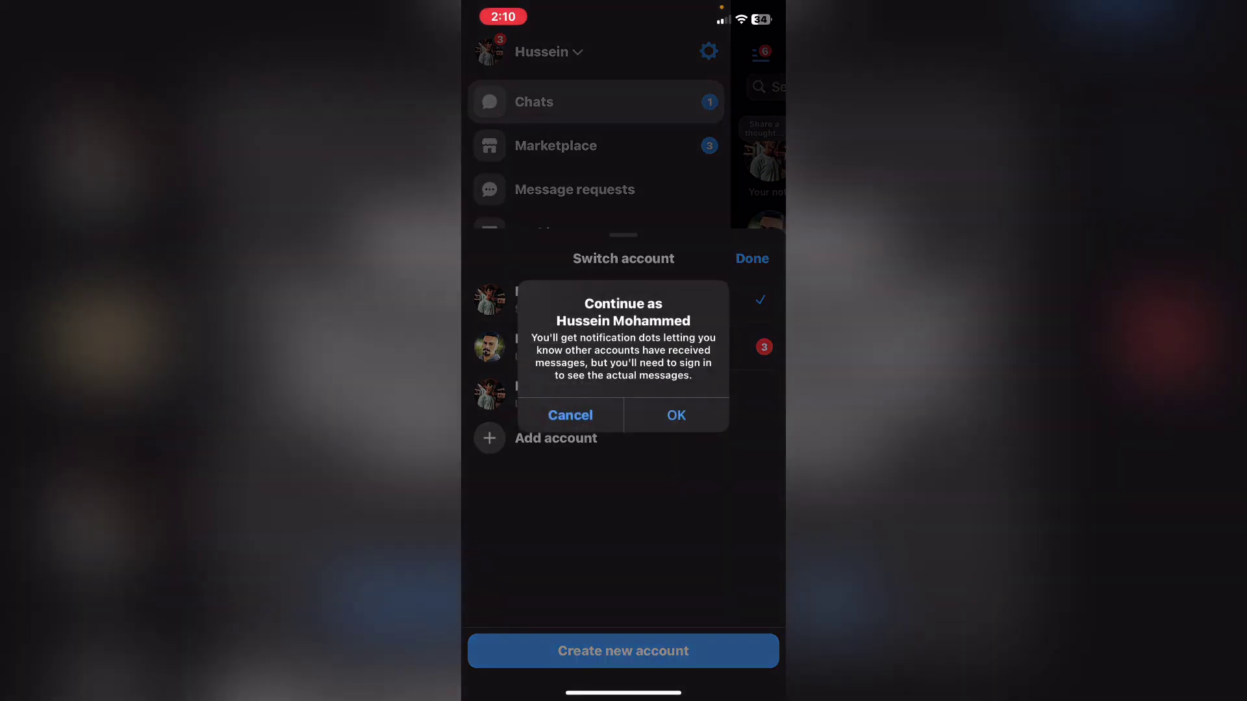
click(657, 412)
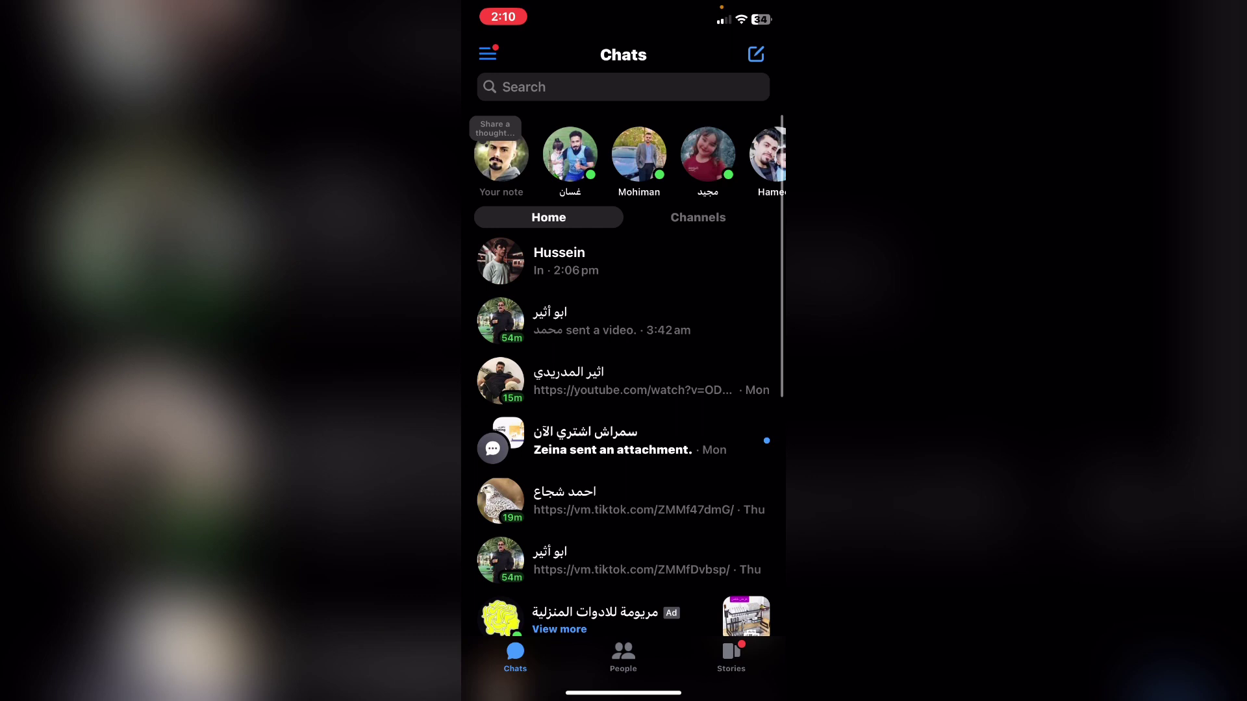
Unblock Hussein on Facebook from the blocked conversation and confirm it.
click(557, 261)
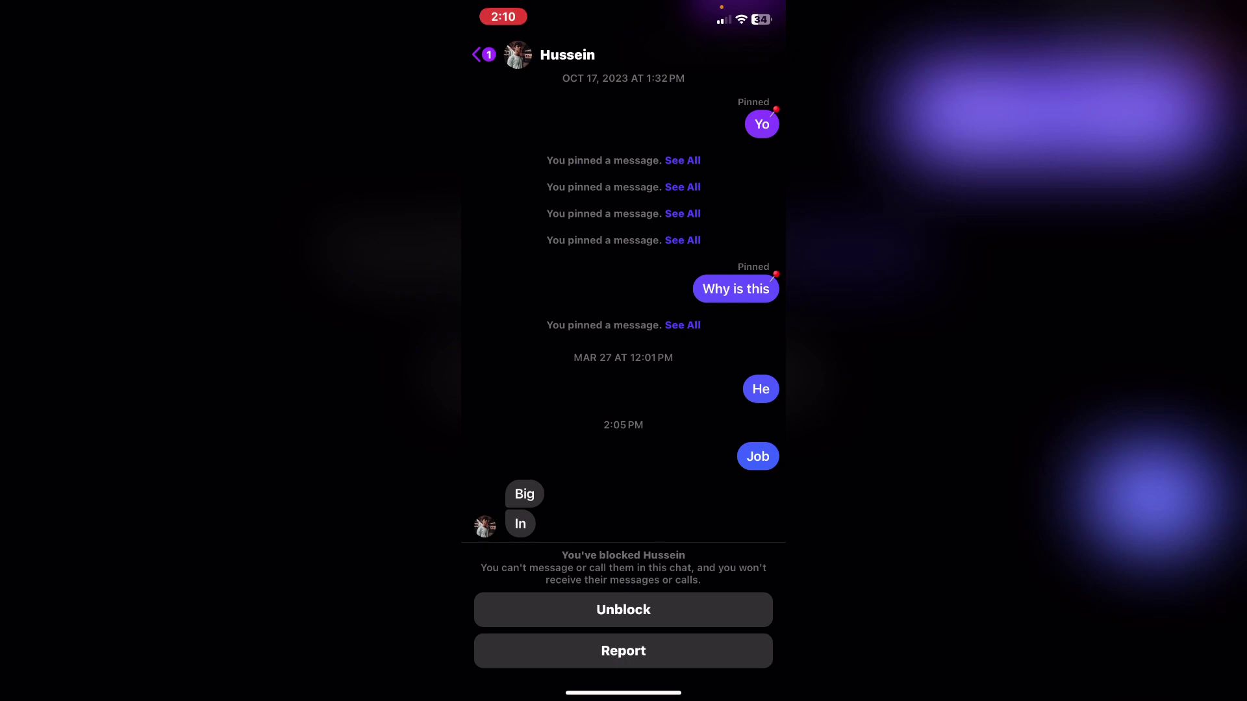
click(624, 609)
click(623, 226)
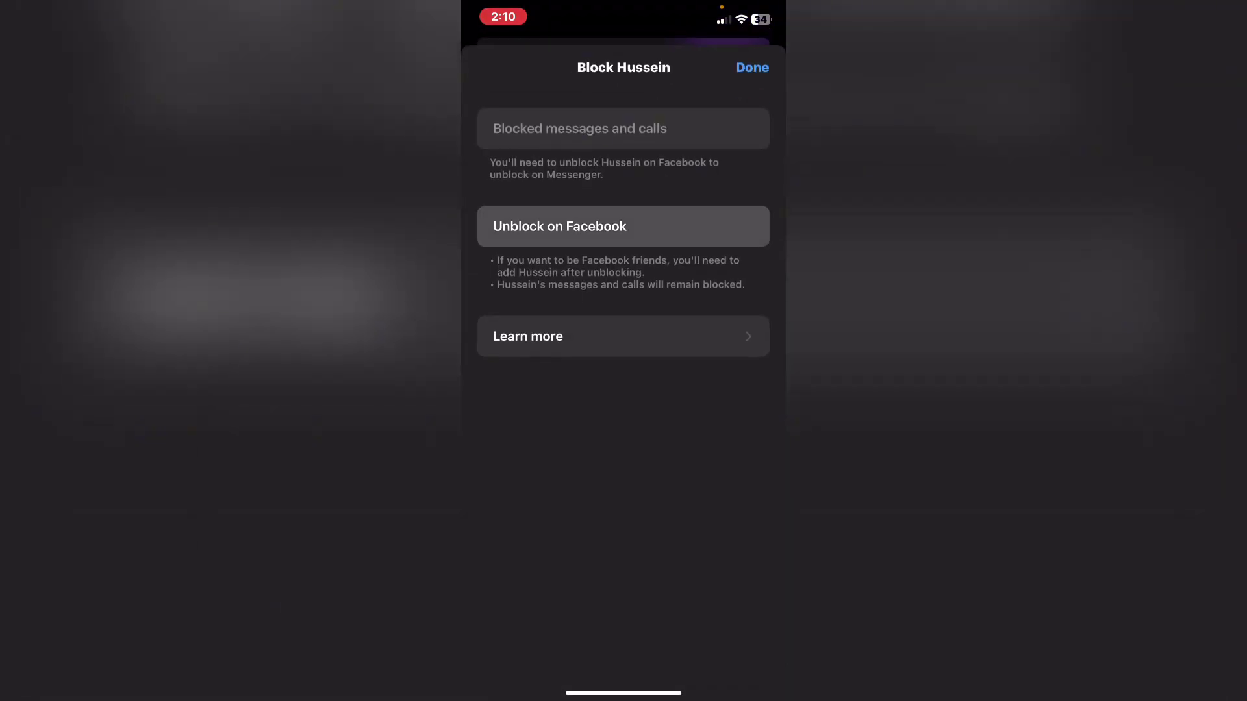
click(675, 406)
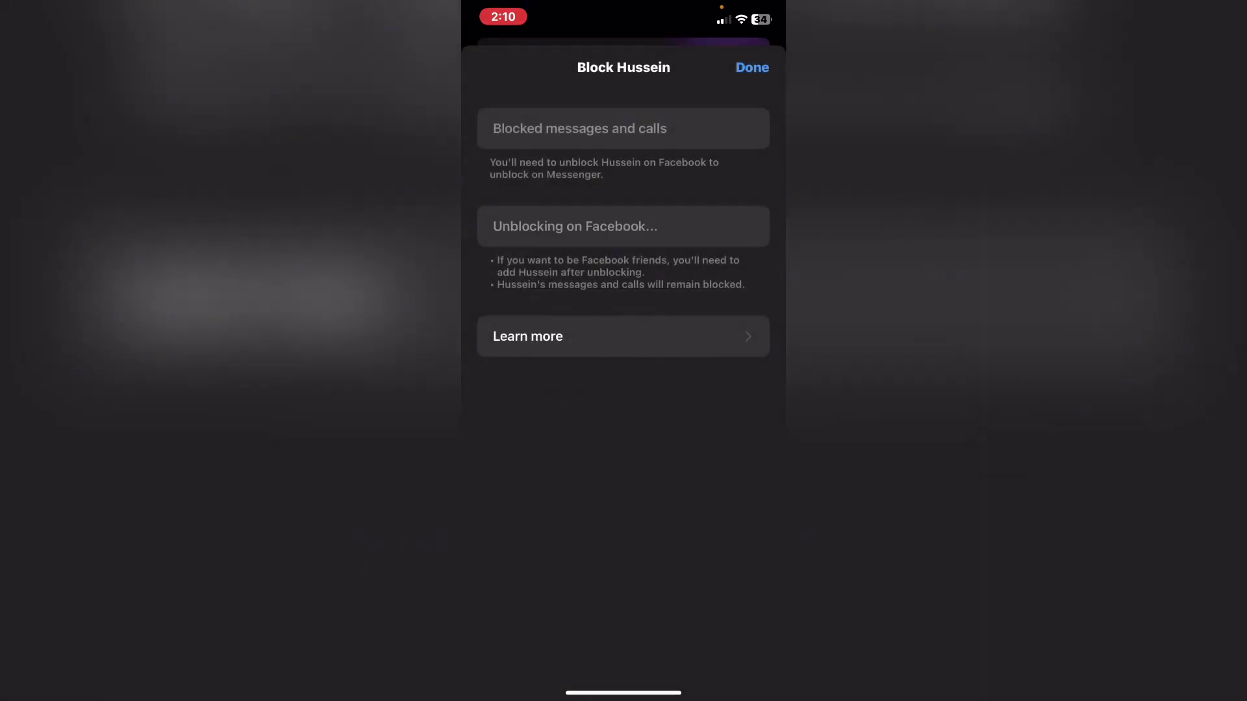
Finish the blocking options with Done and return to the chat list.
click(752, 68)
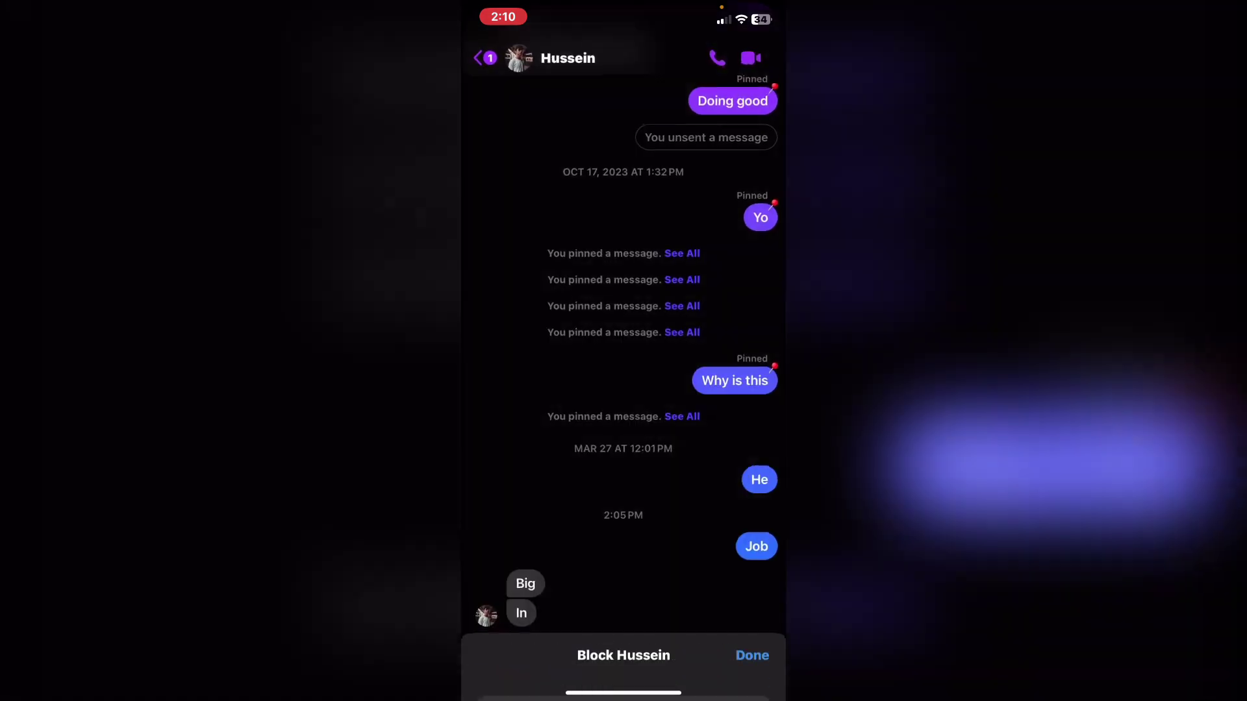
click(484, 55)
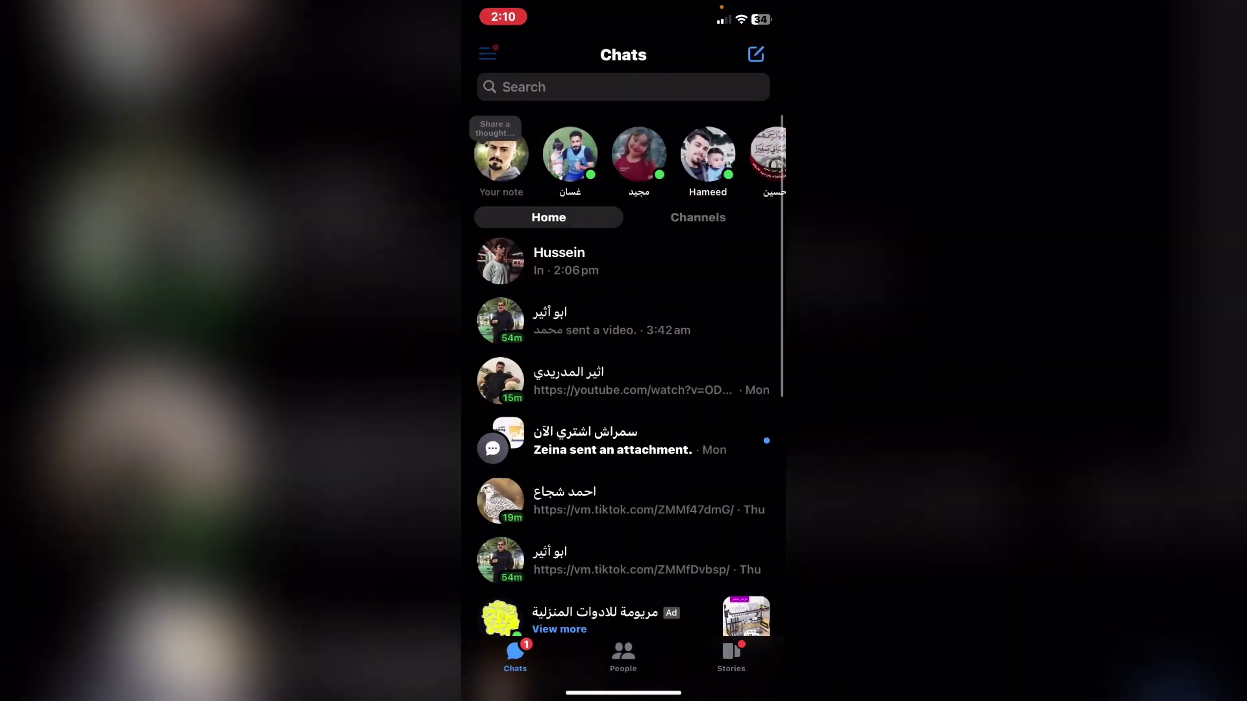
Switch back to the original Hussein account through the side menu and confirm OK.
click(488, 54)
click(585, 52)
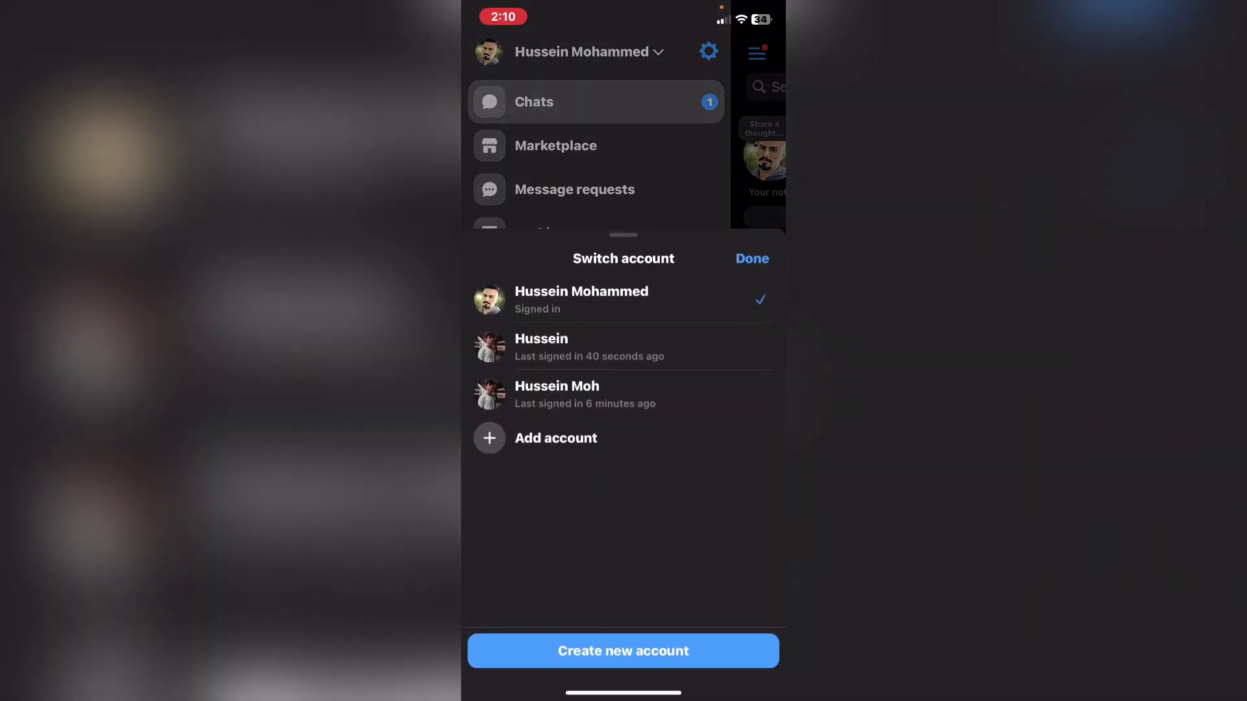
click(541, 345)
click(676, 409)
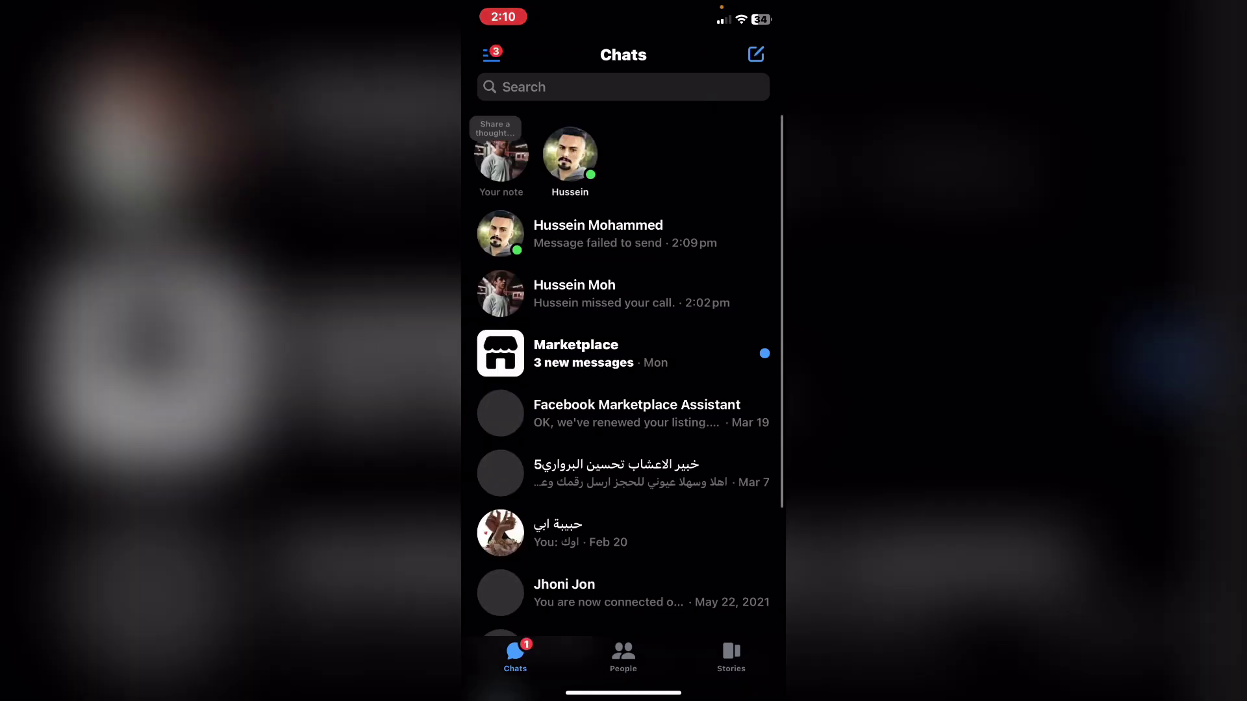
click(598, 234)
text(Jdj)
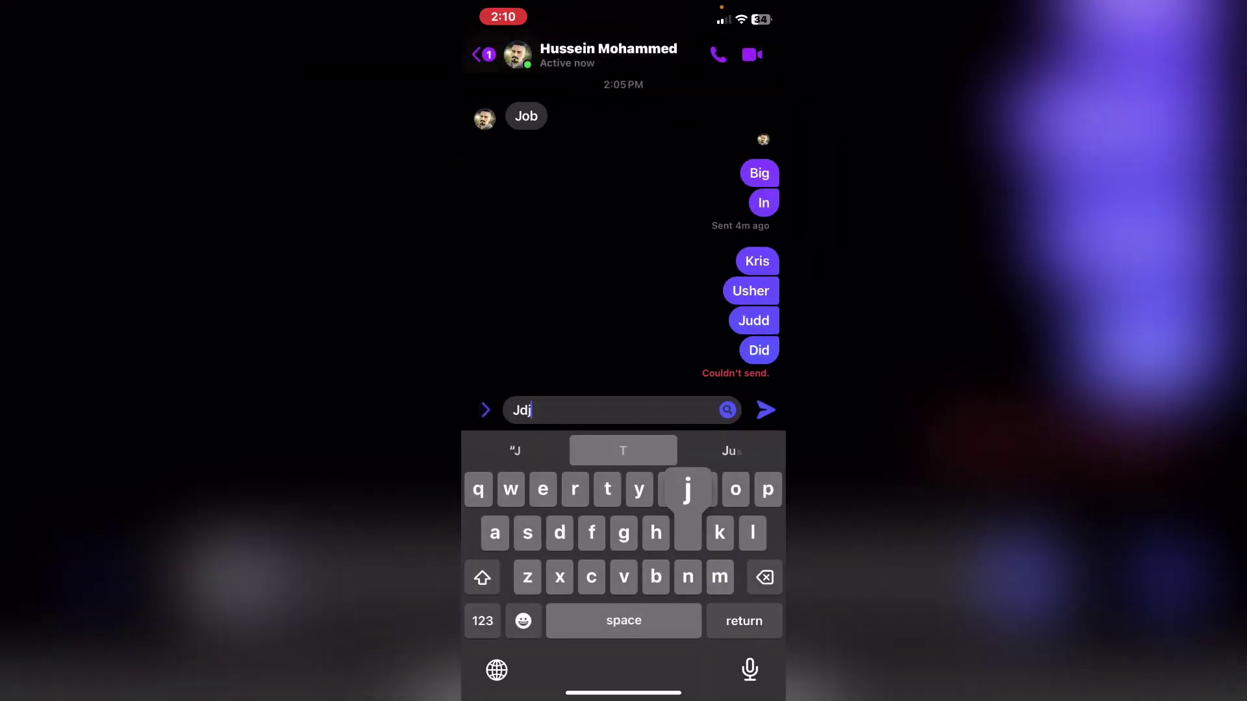
text(dhf)
click(766, 409)
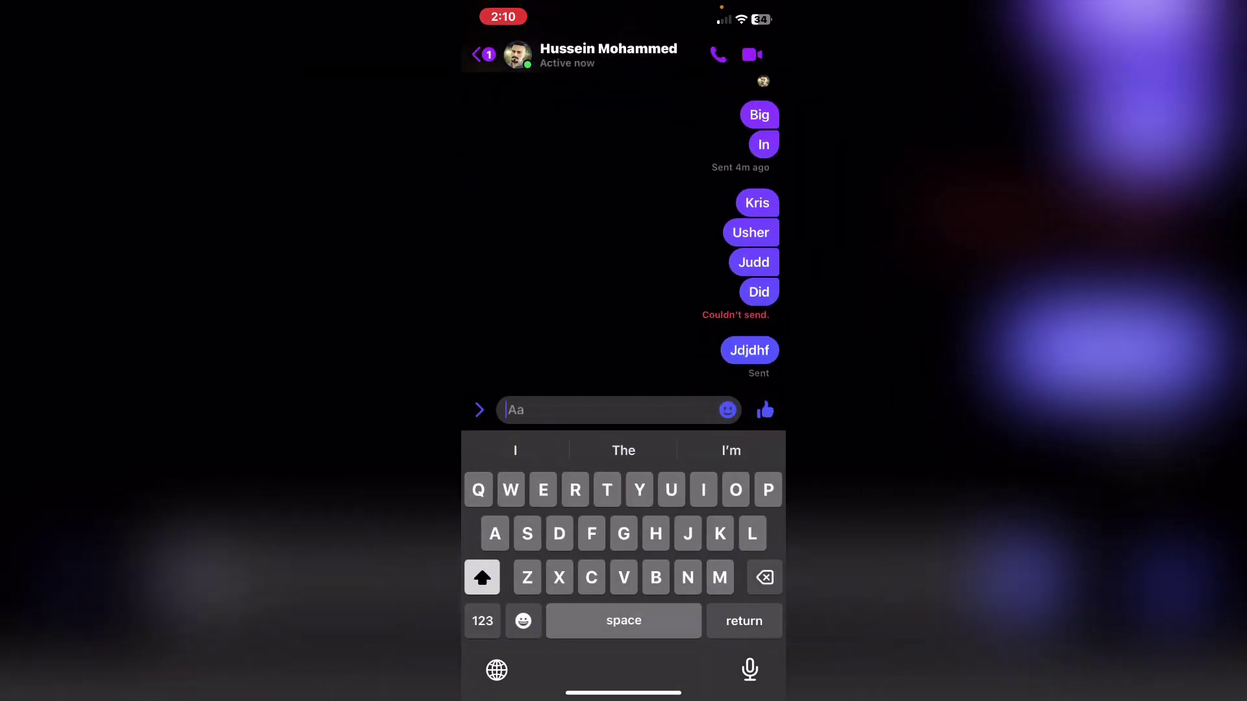
text(Du)
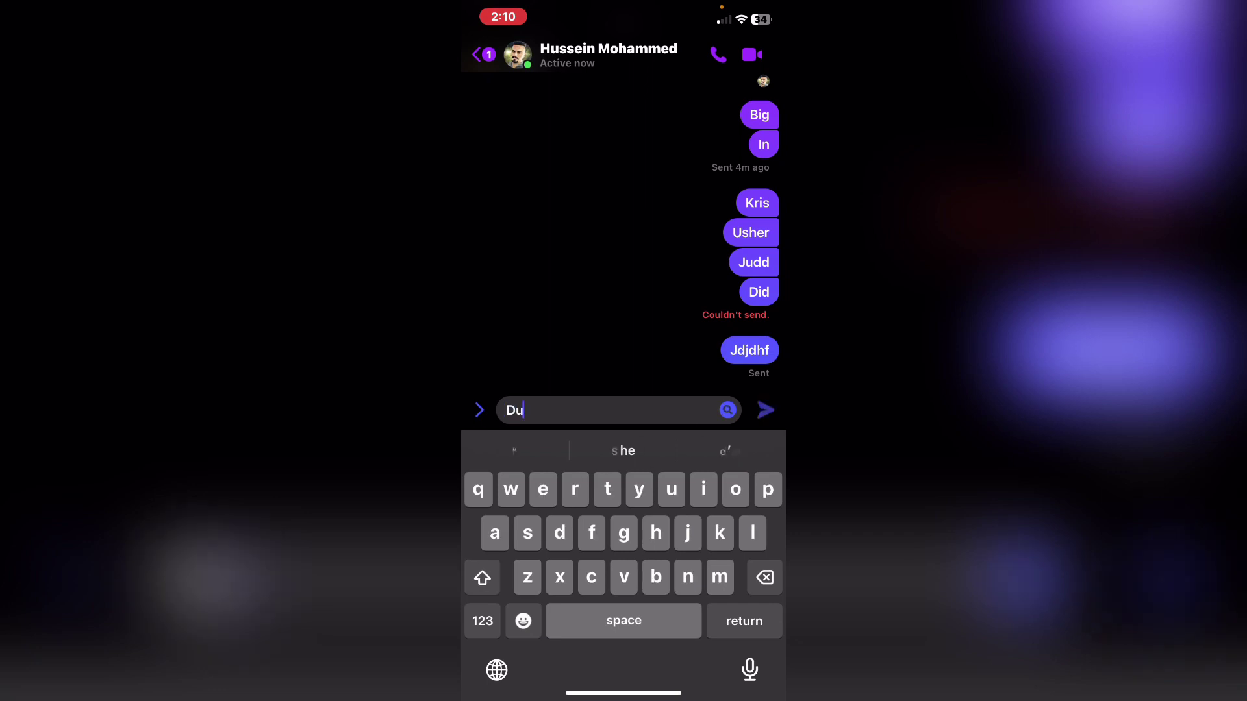
text(hdh)
click(766, 410)
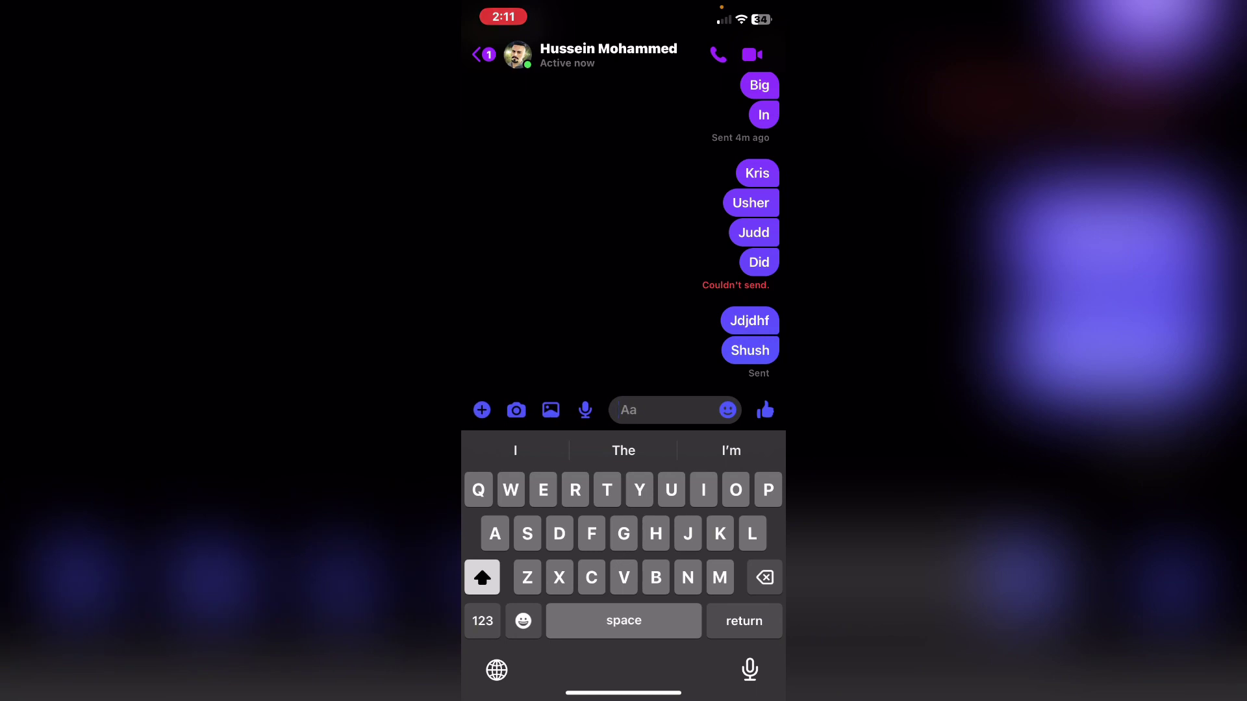
Return to the Chats list and leave Messenger for the home screen.
click(477, 55)
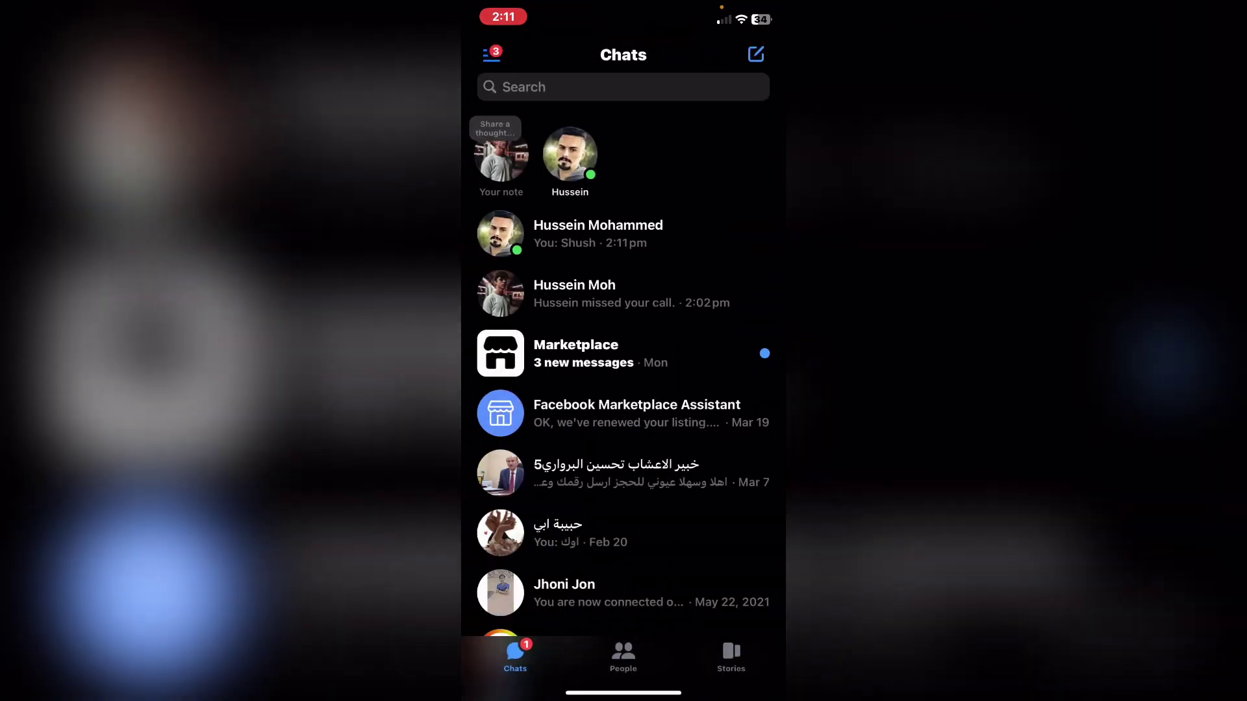
drag(624, 694, 624, 439)
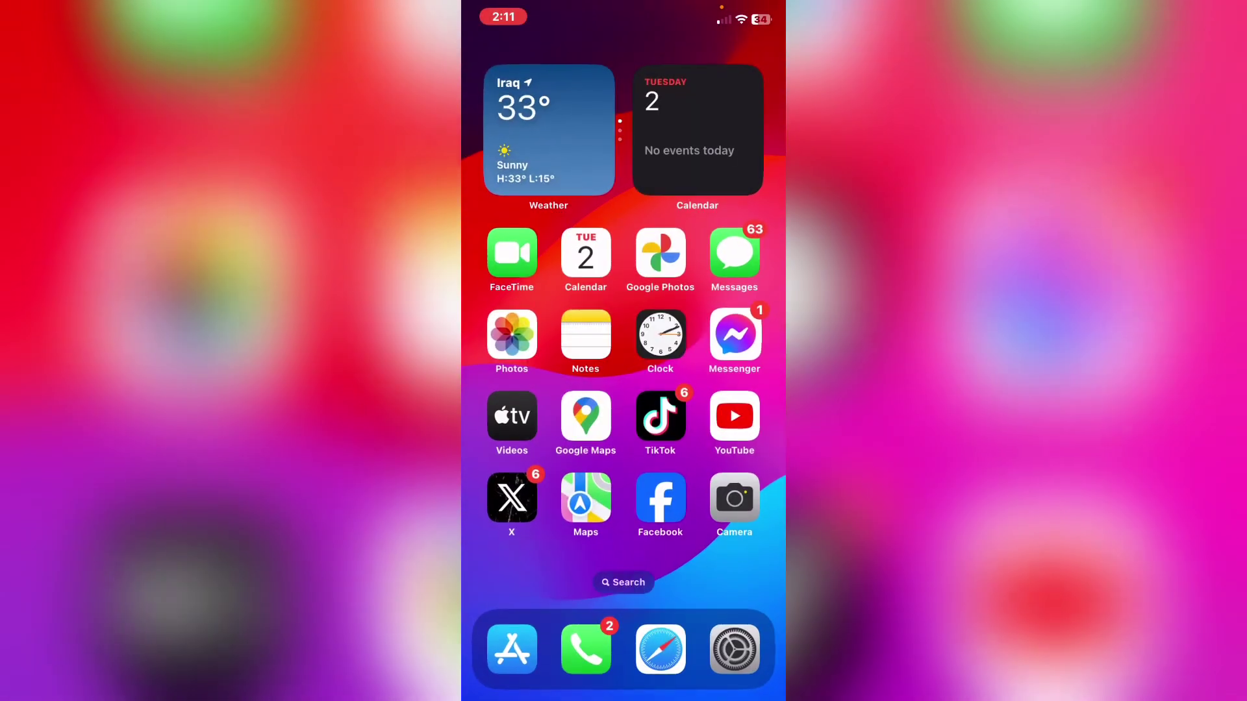